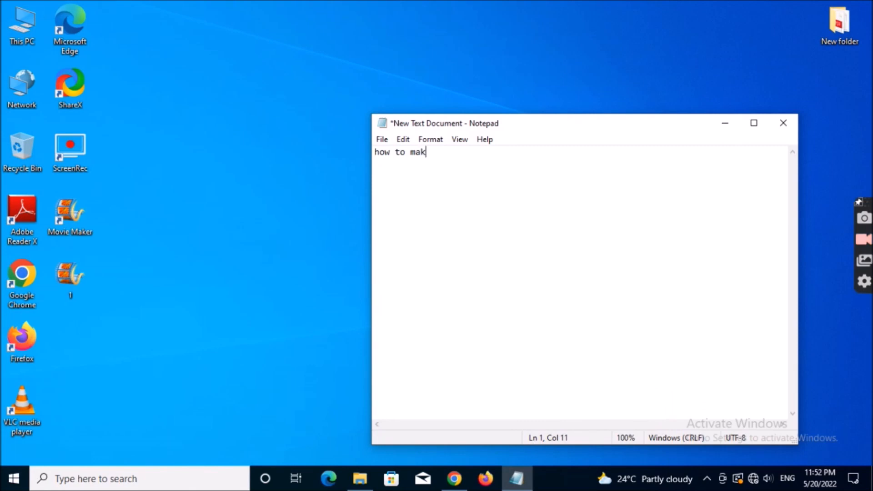
- Complete the first line of the note so it reads "how to make windows 10 bootable pendrive"
text(n\)
key(BackSpace)
text(do)
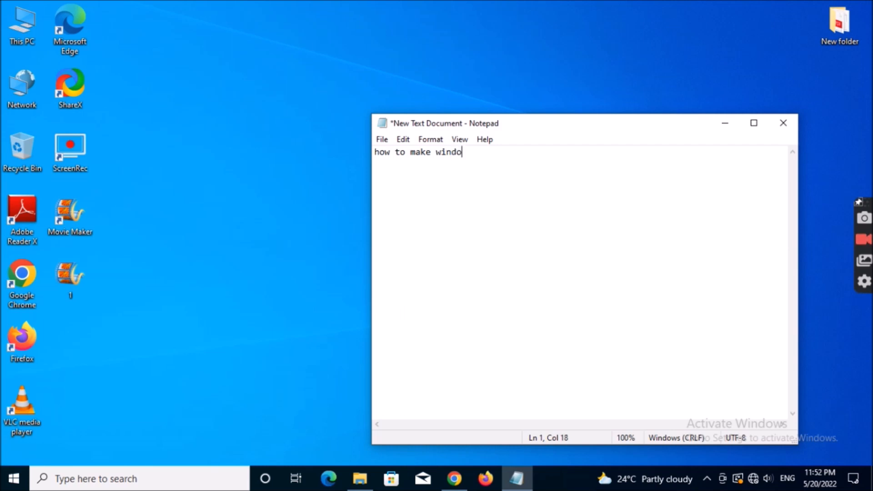
text(ws 10 )
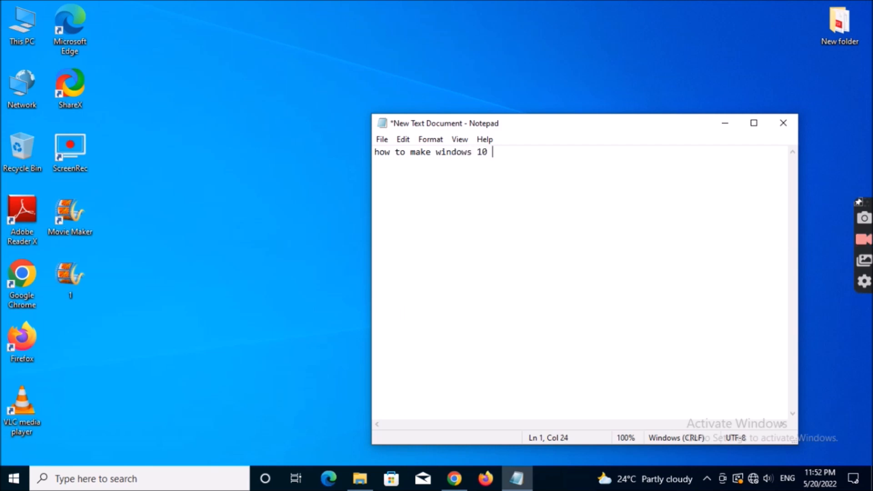
text(bootab)
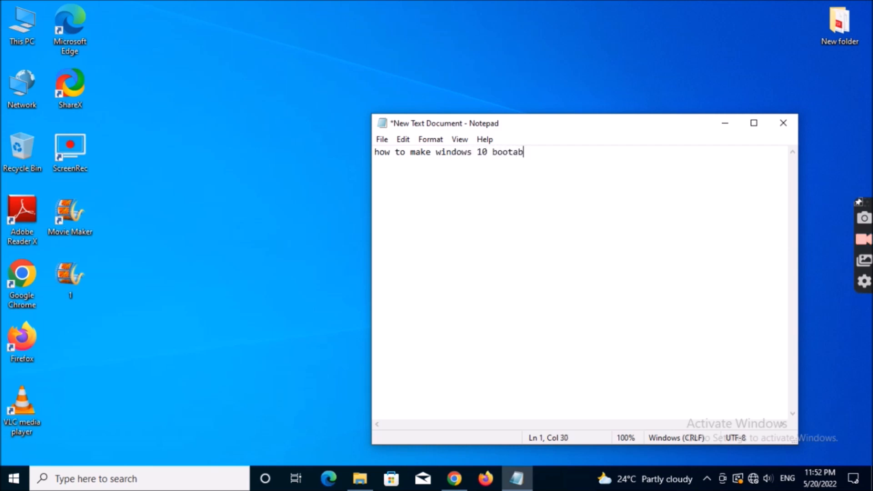
text(le pendr)
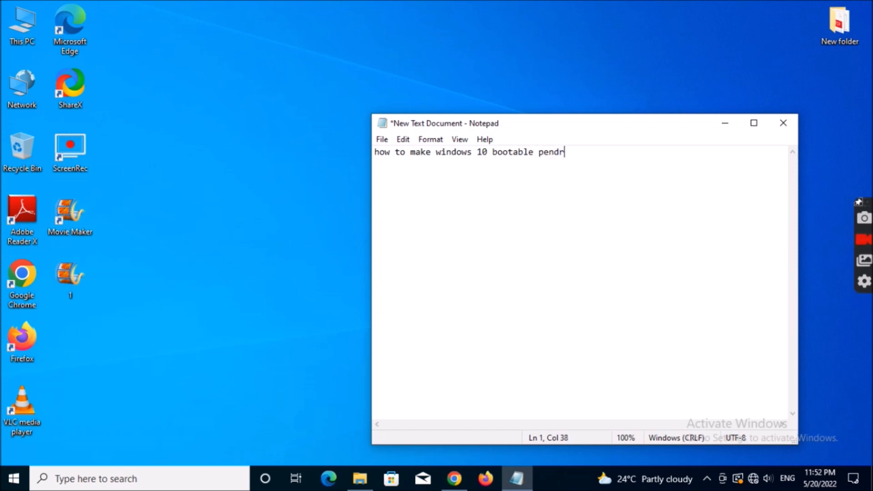
text(ive)
- Refresh the desktop and run rufus-3.18 from the Downloads folder as administrator
right_click(274, 176)
click(307, 220)
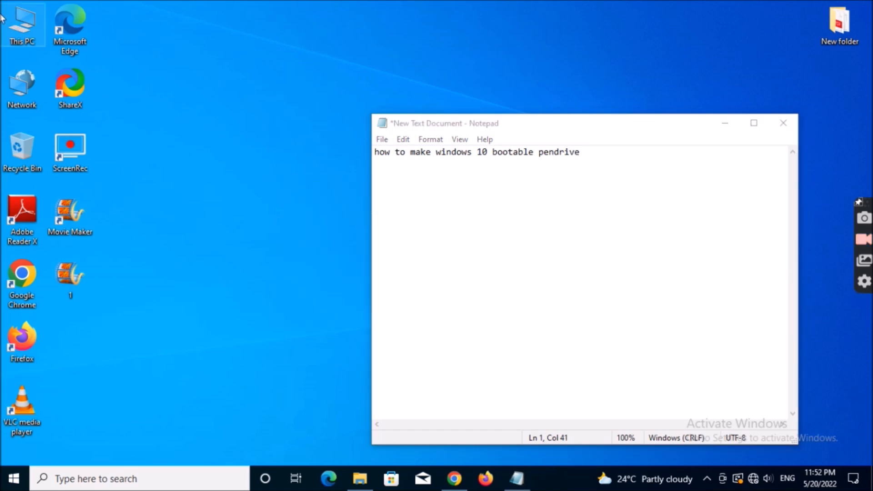
double_click(17, 25)
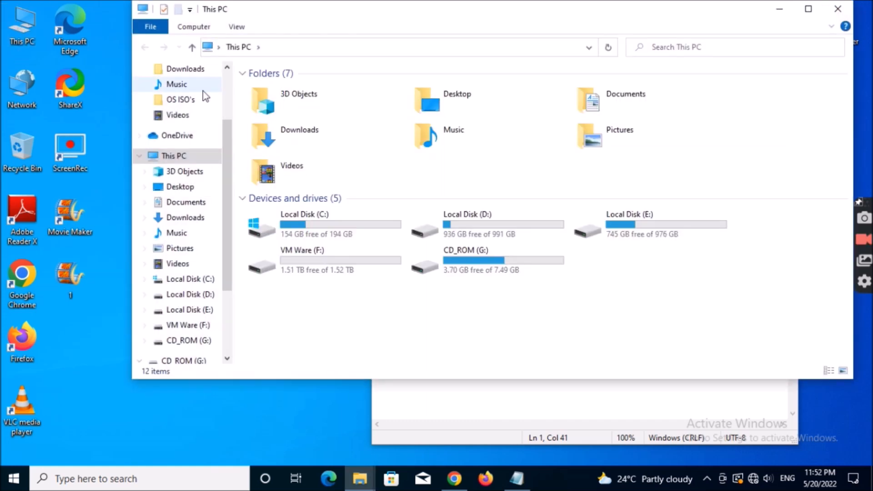
click(184, 218)
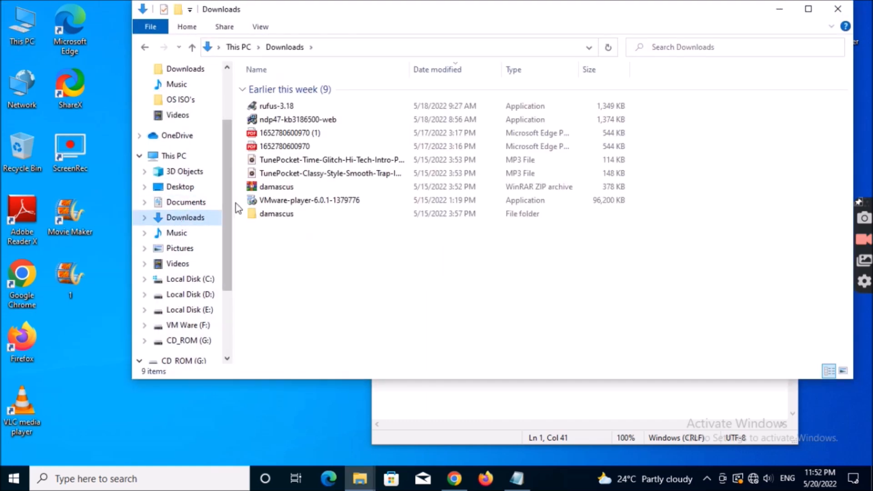
double_click(266, 107)
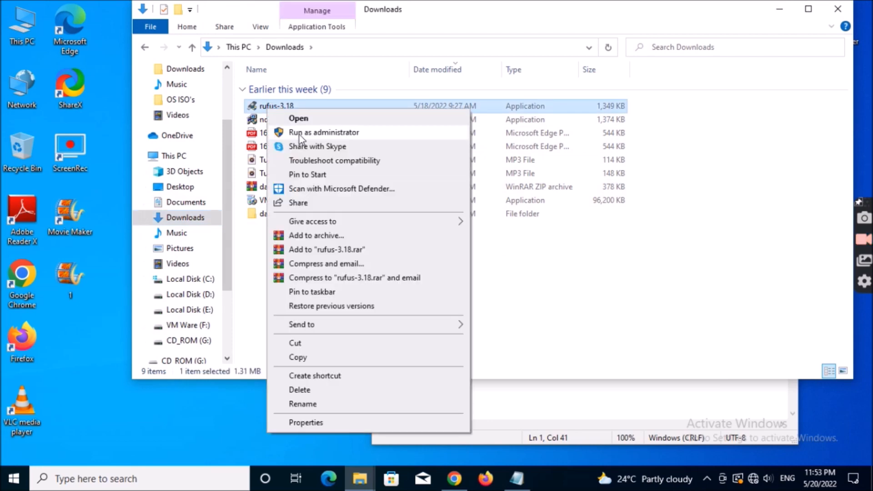
click(299, 133)
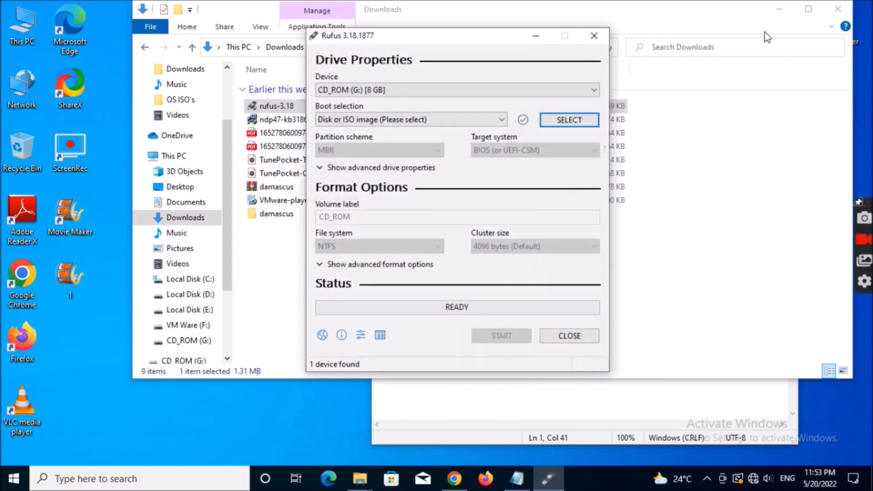
- Close the Downloads window and arrange the Rufus and Notepad windows side by side
click(715, 149)
click(831, 15)
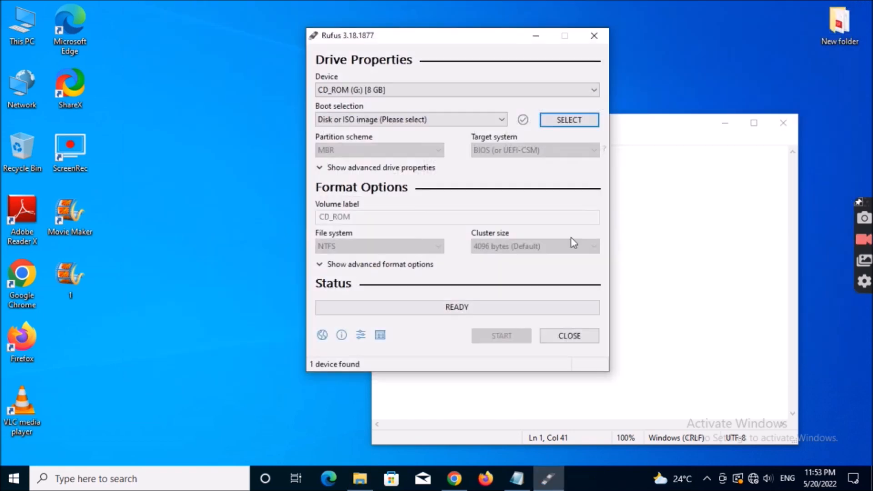
drag(435, 39, 268, 34)
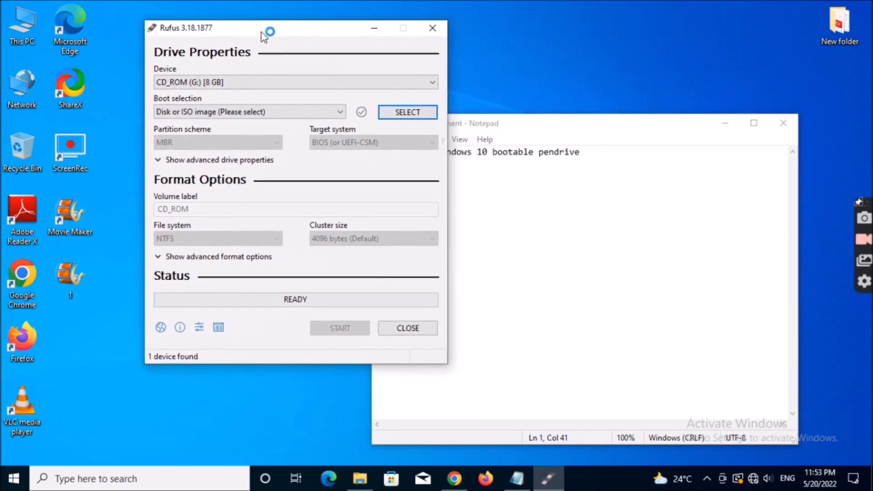
drag(529, 130, 583, 96)
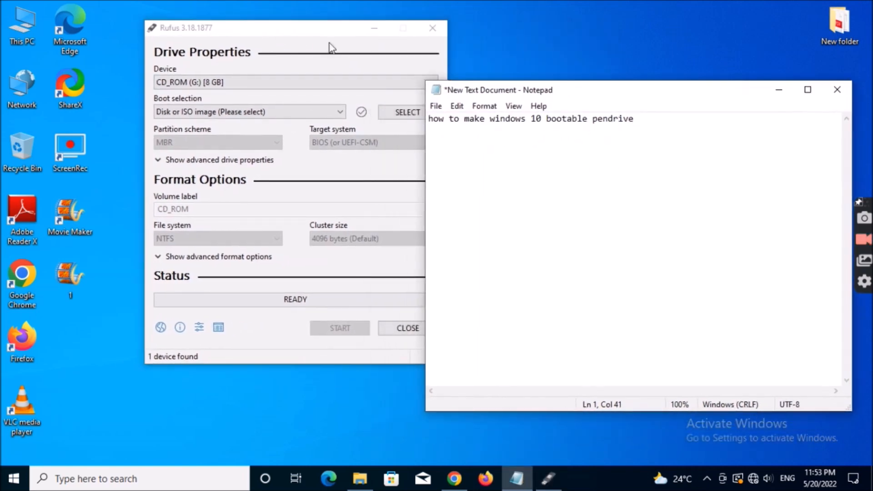
drag(287, 29, 206, 37)
drag(564, 91, 524, 75)
- Add the line "open rufus application" to the note, leaving a blank line below the title
click(522, 138)
click(589, 100)
key(Return)
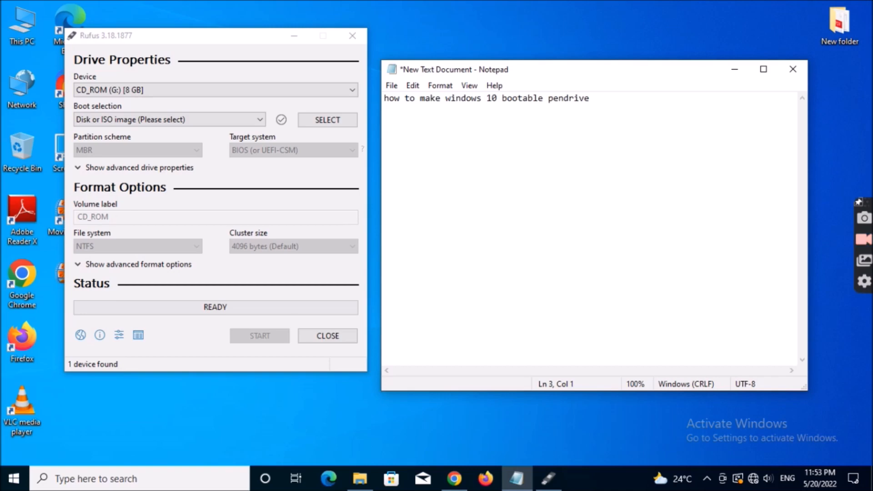
text(open rufu)
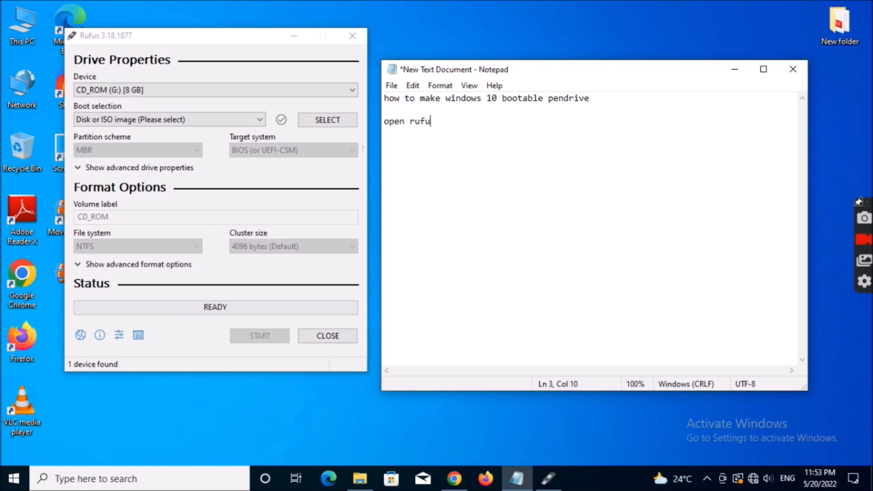
text(s application)
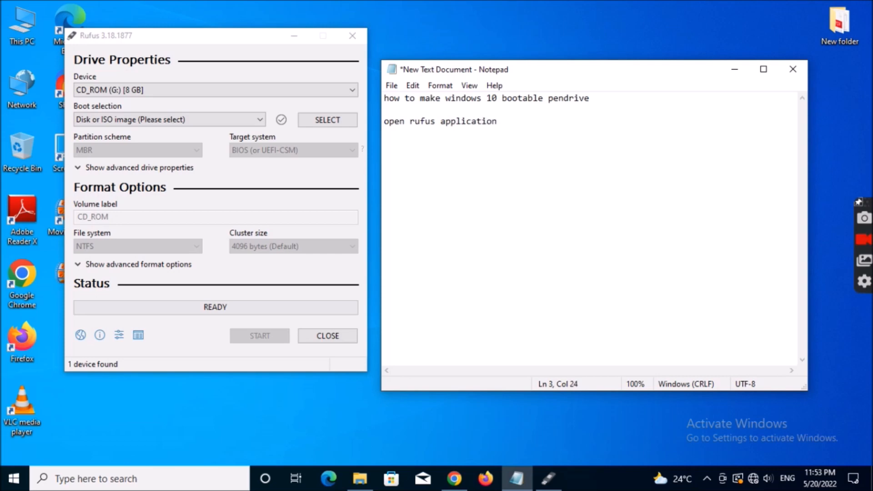
- Choose CD_ROM (G:) as the Rufus device and add the line "insert pendrive" to the note
click(305, 91)
click(306, 98)
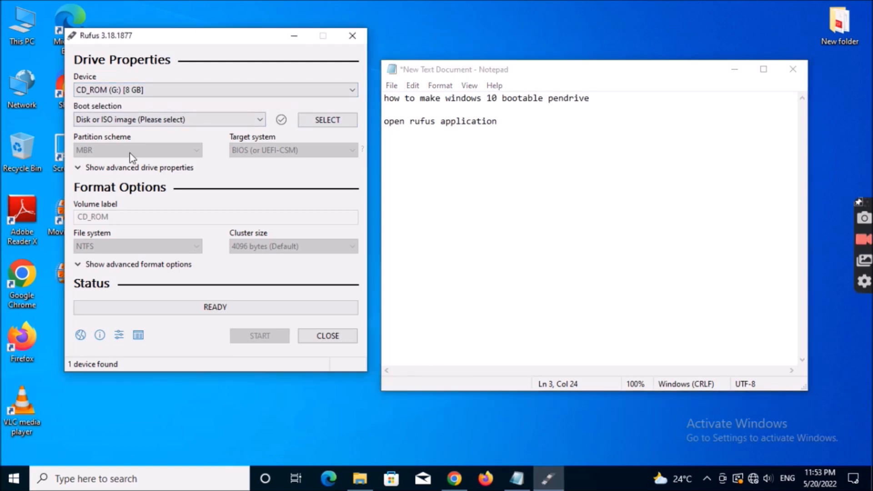
click(561, 123)
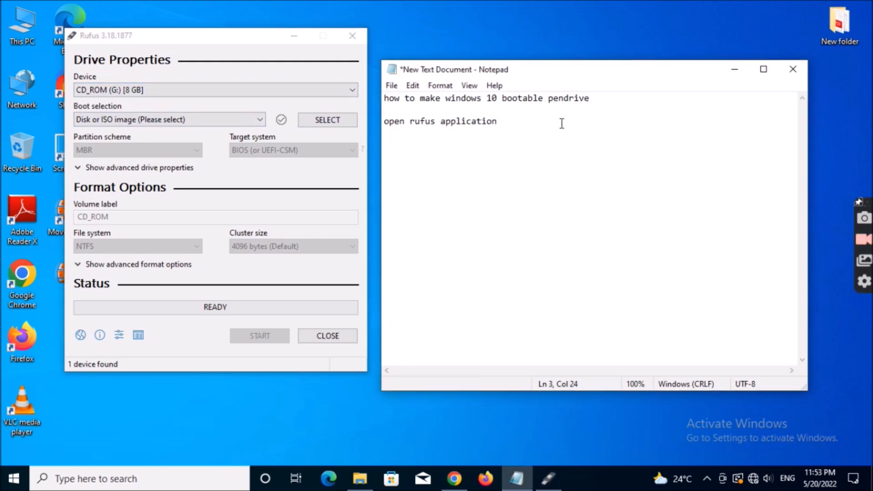
key(Return)
key(Return)
text(insert pendrive)
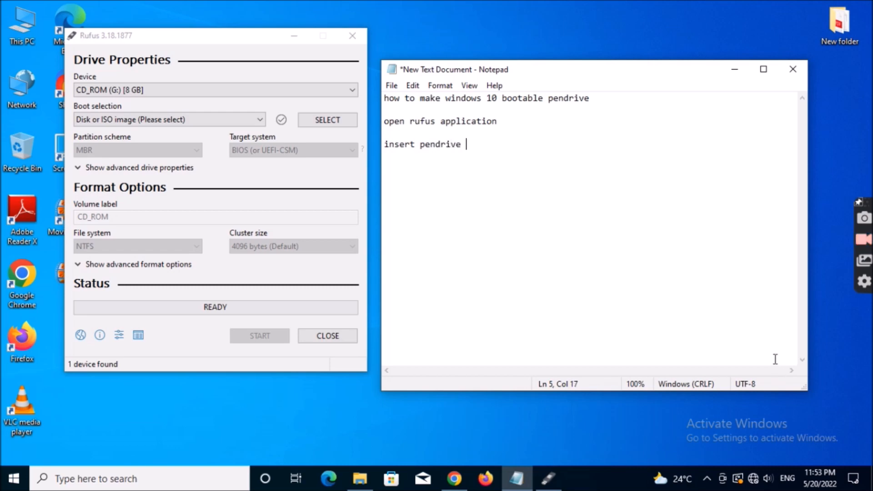
- Add the line "select win10 iso bootable file" to the note below the pendrive line
key(Return)
text(select)
key(Left)
key(Left)
key(Left)
key(Left)
key(Left)
key(Left)
key(Left)
key(Return)
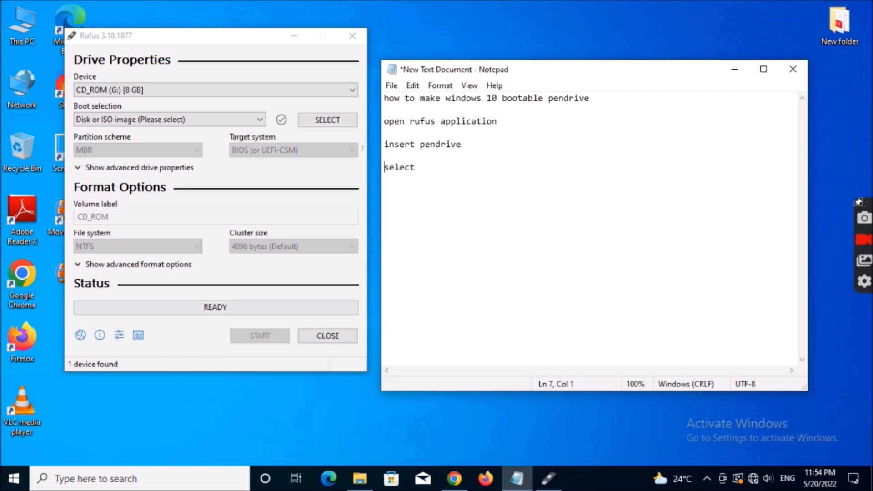
key(Right)
key(Right)
key(Right)
key(Right)
key(Right)
key(Right)
key(Right)
text(b)
key(BackSpace)
text(win10)
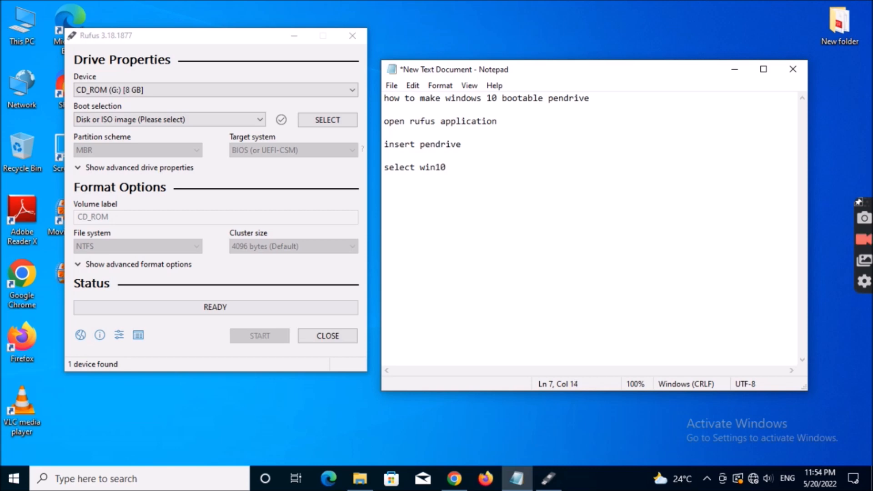
key(BackSpace)
text(i)
key(BackSpace)
text(iso bootab)
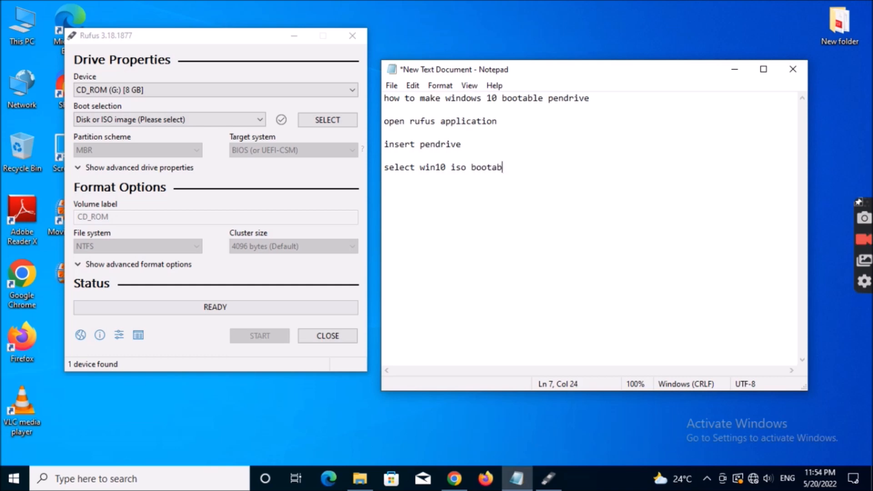
text(le file)
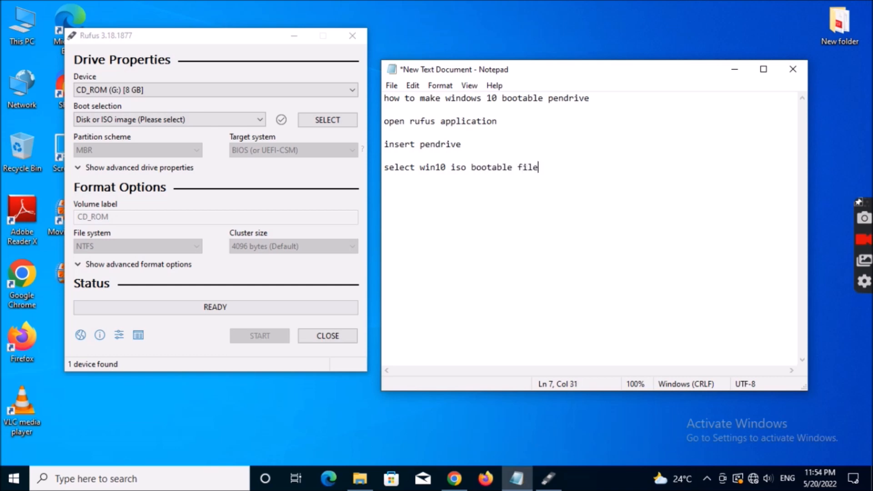
key(Return)
key(Return)
- Load the Win10_21H2_English_x64 disc image from the VM Ware (F:) drive as the Rufus boot selection
click(333, 120)
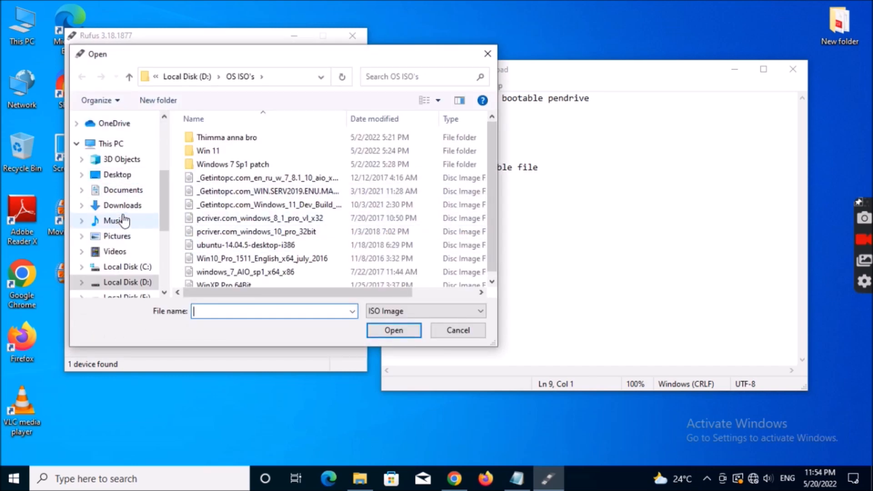
scroll(162, 194, down, 3)
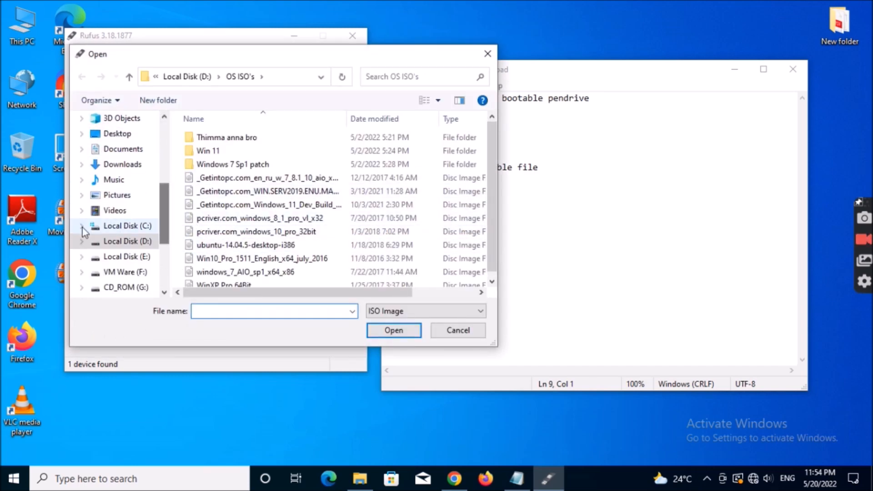
scroll(109, 172, up, 3)
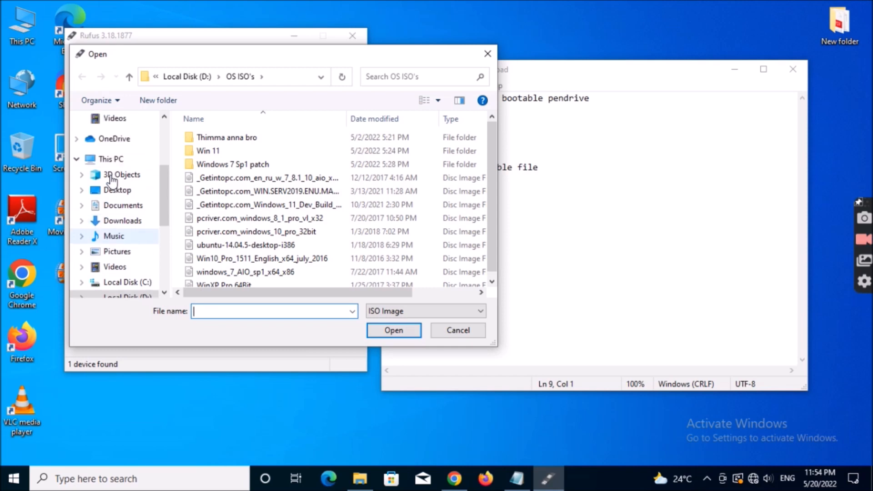
click(105, 160)
scroll(287, 214, down, 5)
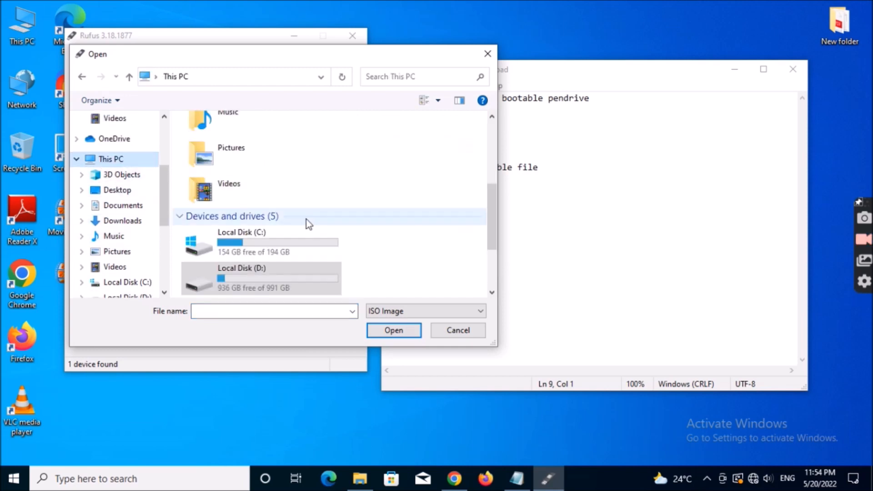
drag(491, 233, 500, 267)
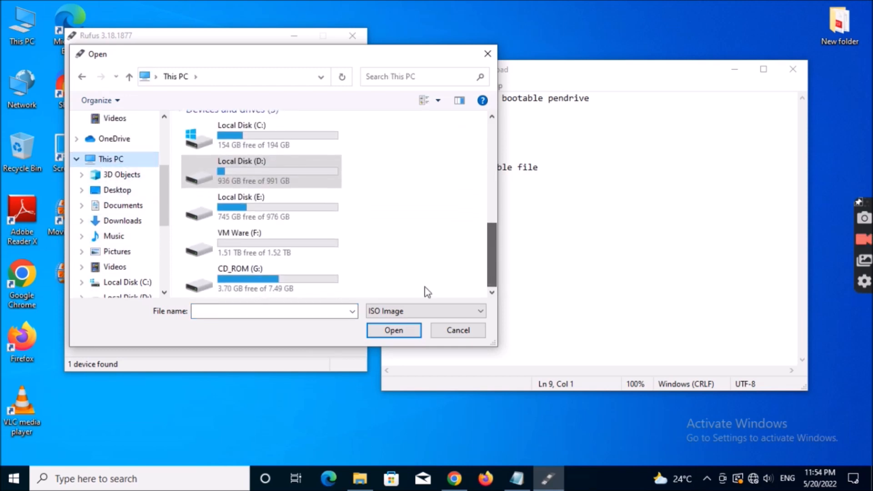
click(248, 248)
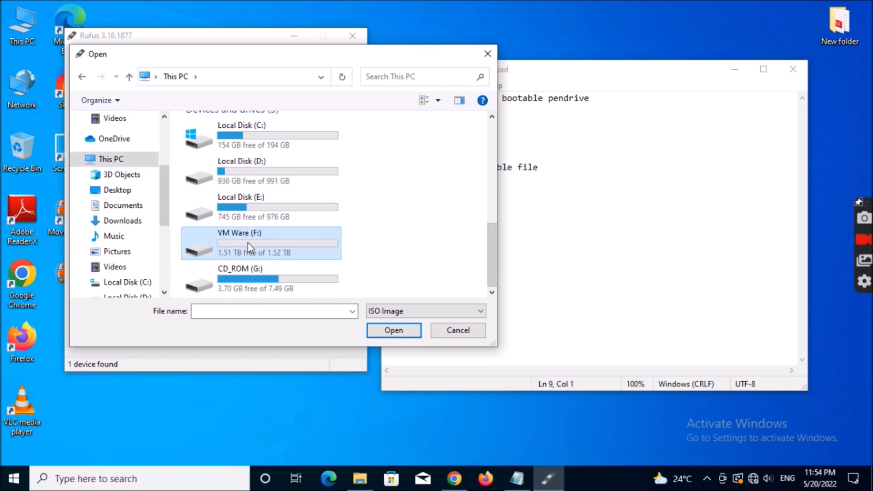
double_click(235, 248)
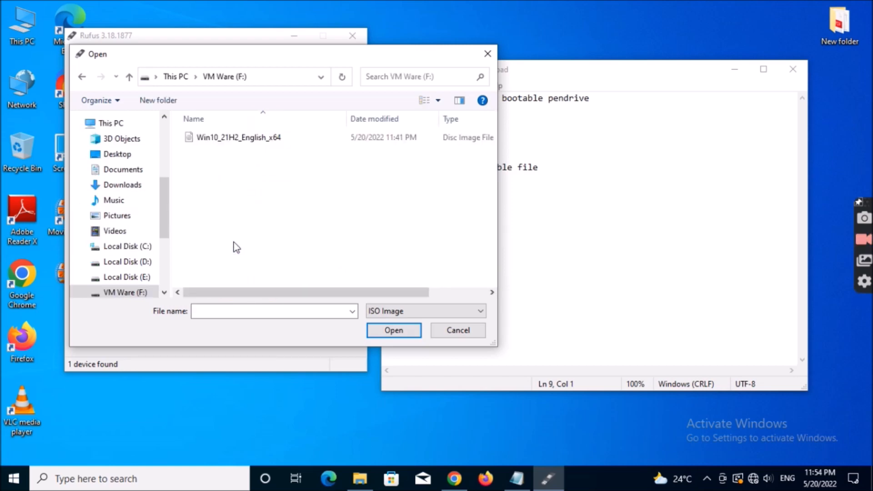
click(222, 144)
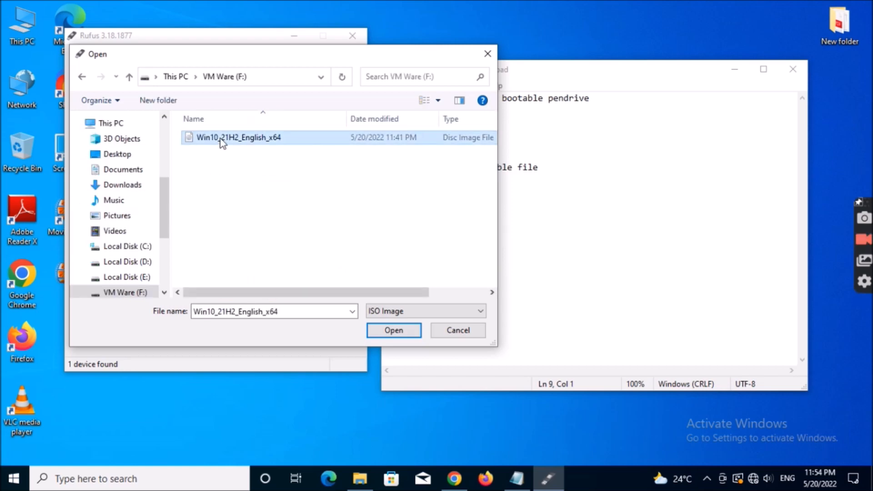
click(389, 329)
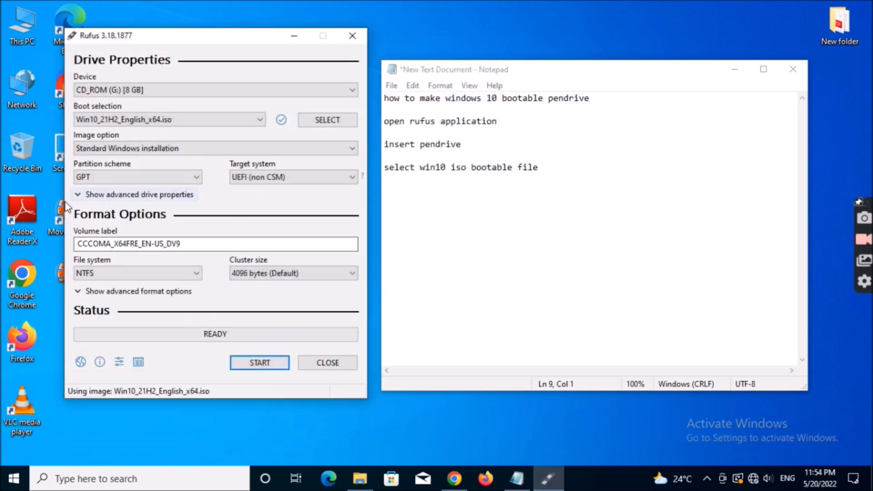
- Add the line "then select pratiton scheme gpt / mbr" to the note, leaving a blank line below the iso file line
click(552, 170)
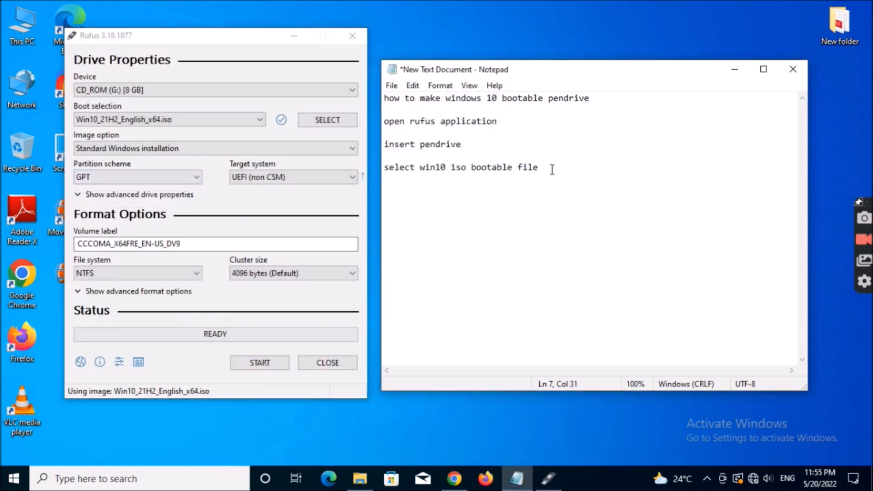
key(Return)
key(Return)
text(t)
text(y)
key(BackSpace)
text(hen select )
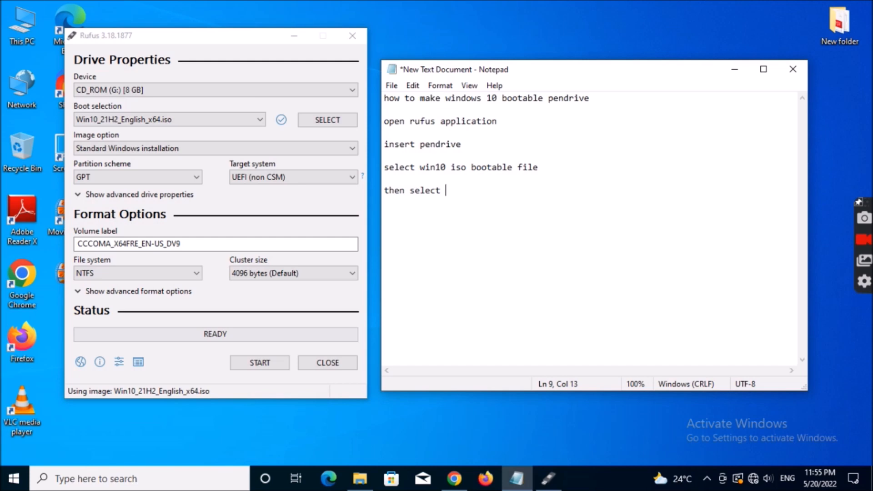
text(pratiton sc)
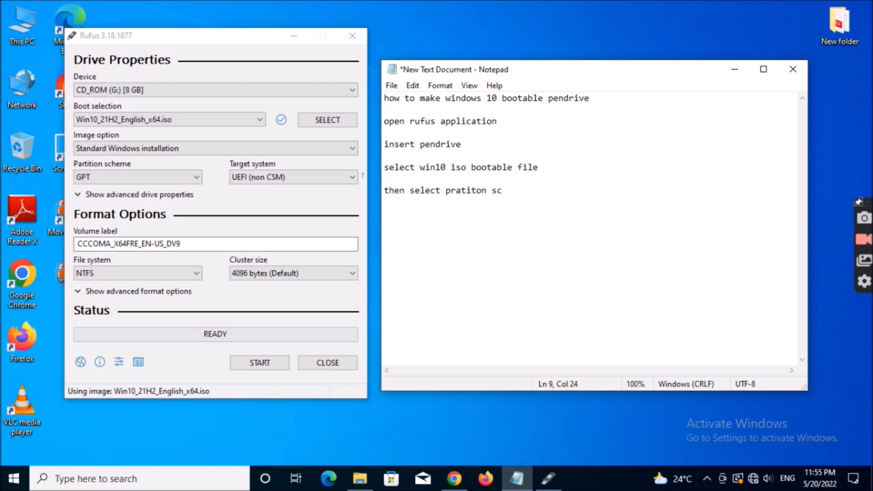
text(heme gpt / m)
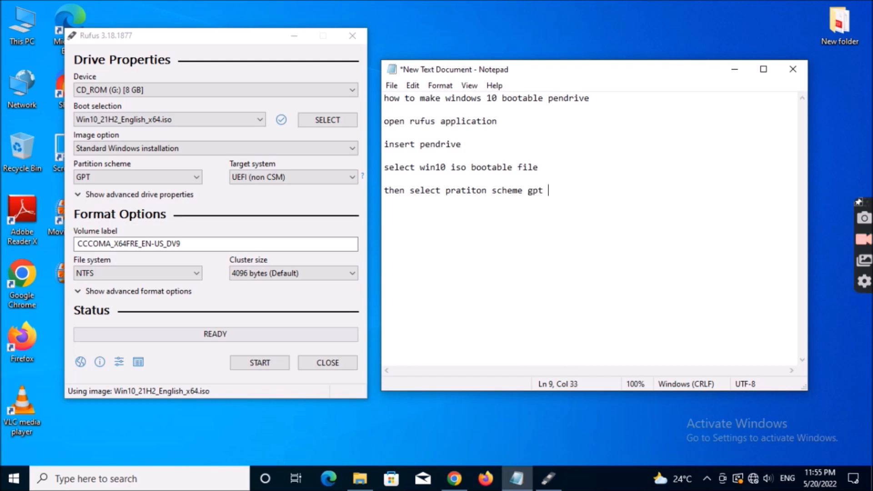
text(br)
- Add the line "i am going to select mbr" to the note and set the Rufus partition scheme to MBR
key(Return)
key(Return)
text(i am go)
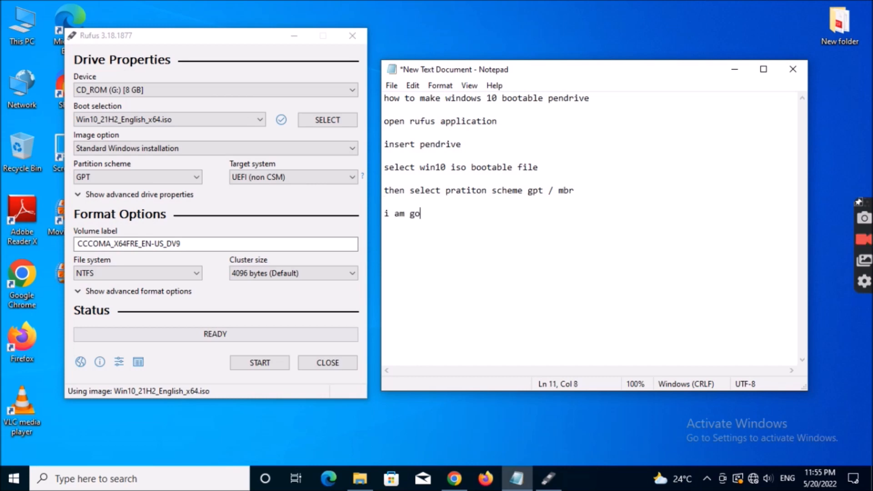
text(ing to sel4)
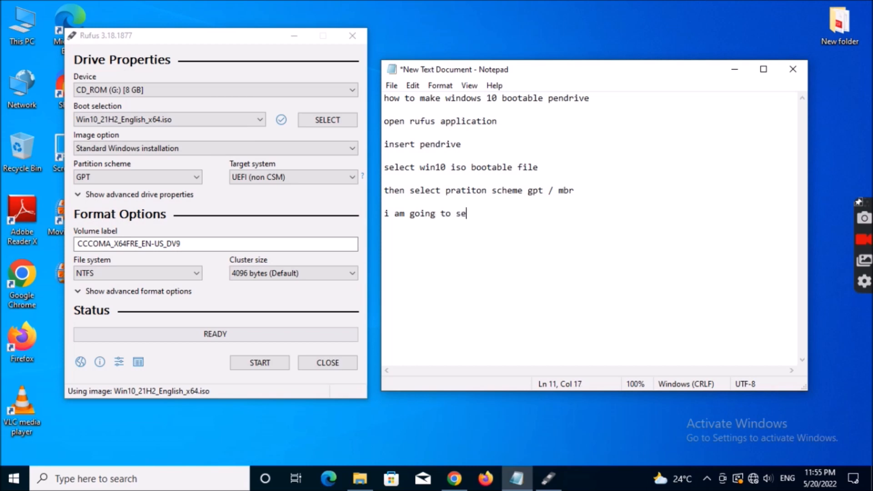
key(BackSpace)
text(ect mbr)
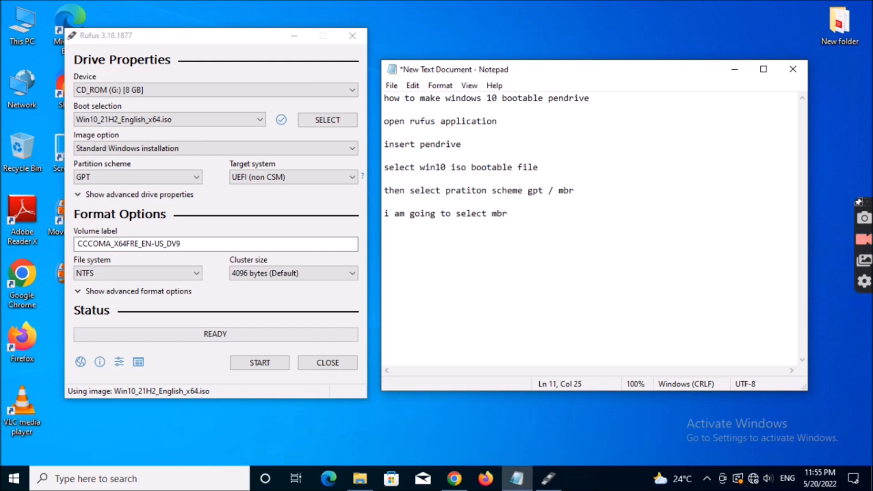
click(143, 181)
click(136, 189)
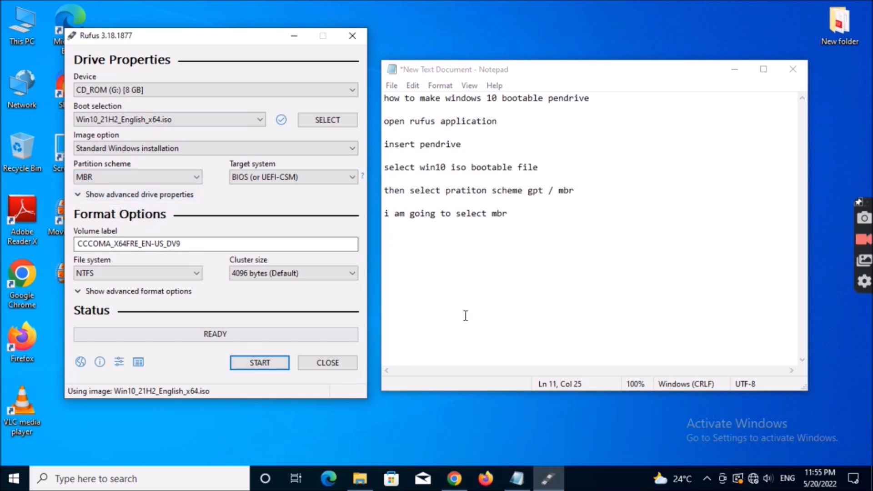
- Add the line "then click start" to the note and start writing the Windows 10 image in Rufus, accepting the erasure of the pendrive
click(557, 221)
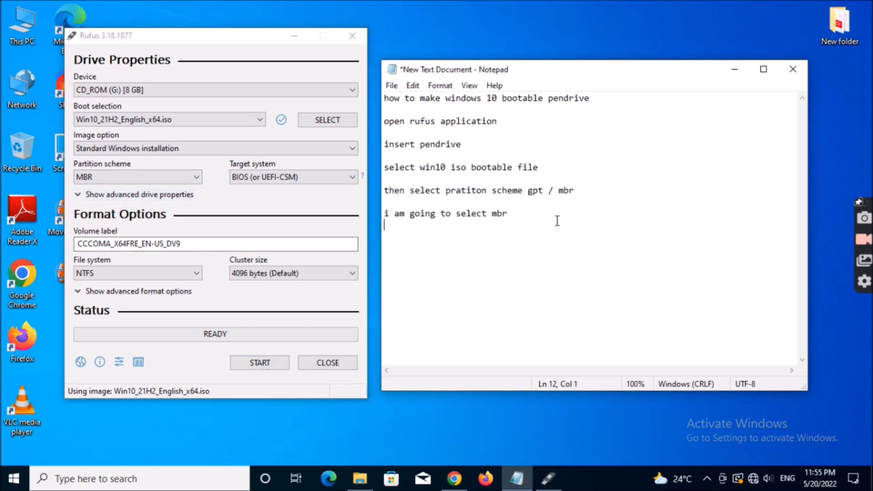
key(Return)
text(then clo)
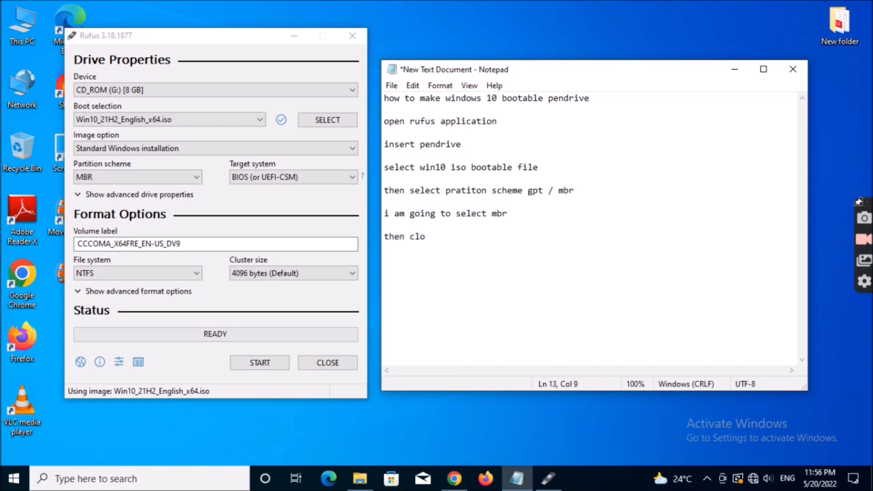
key(BackSpace)
text(ick start)
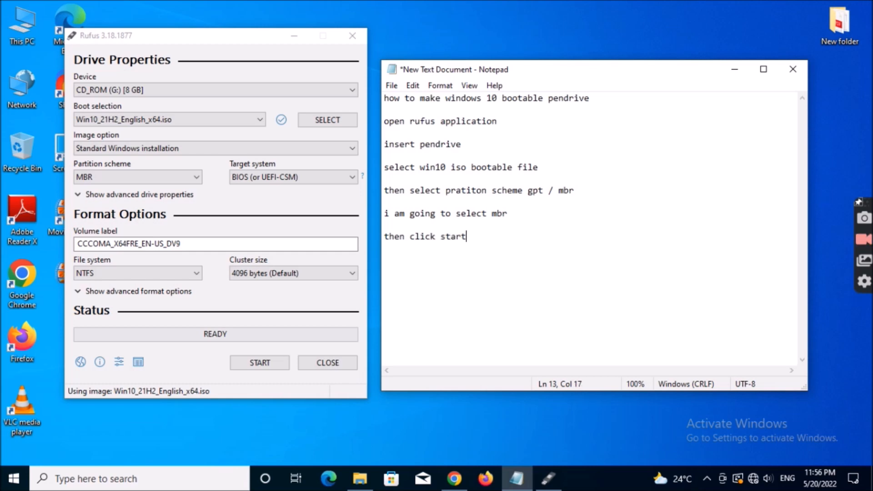
key(Return)
click(241, 364)
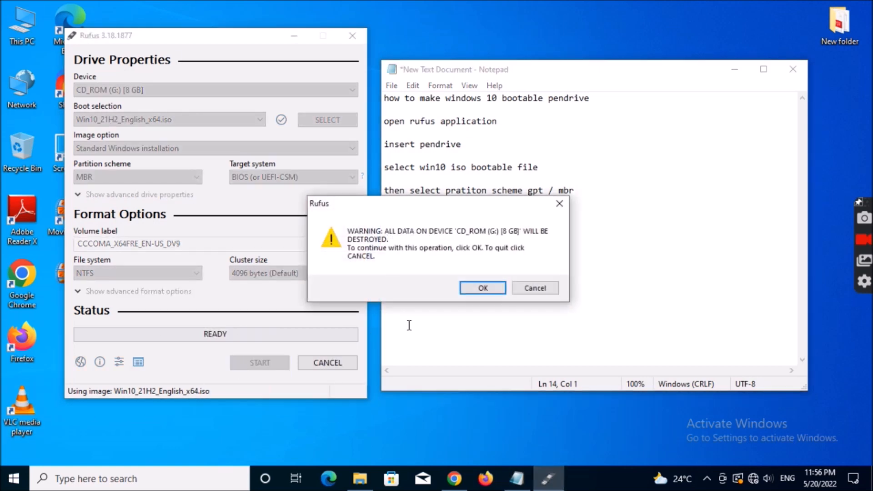
click(476, 290)
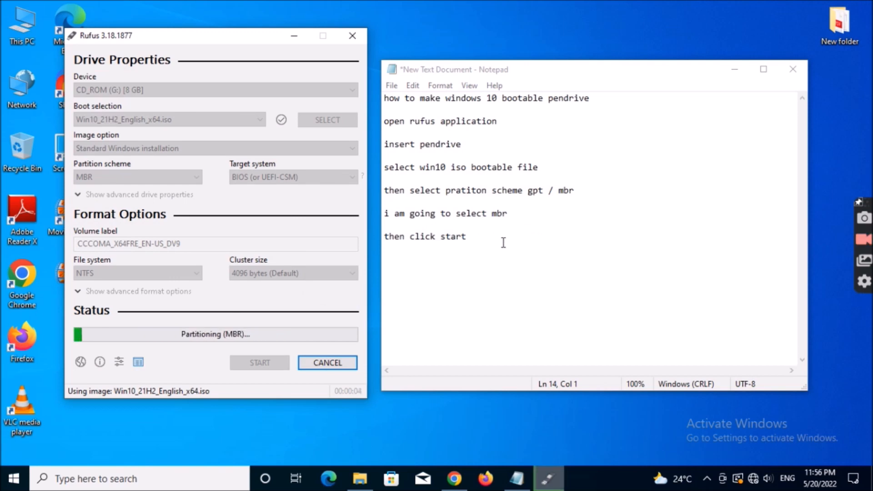
- Add the line "now bootable is creating" to the note, leaving a blank line below the start instruction
click(503, 242)
key(Return)
text(no)
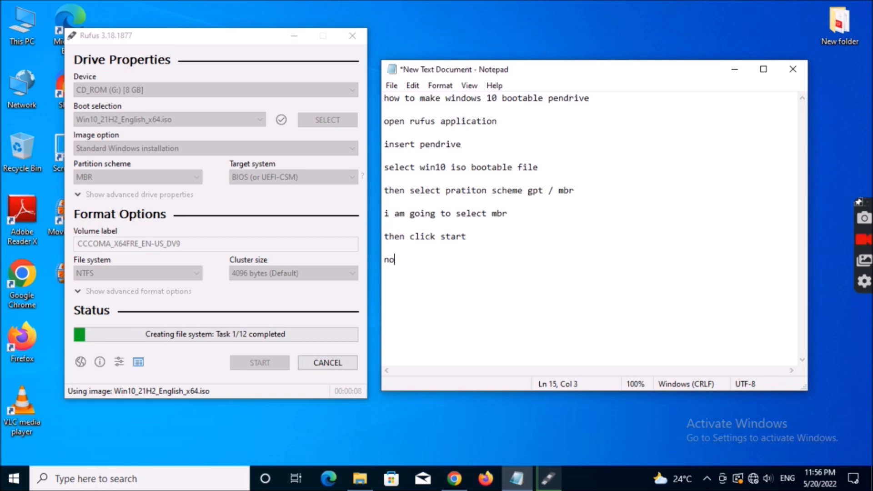
text(w boot)
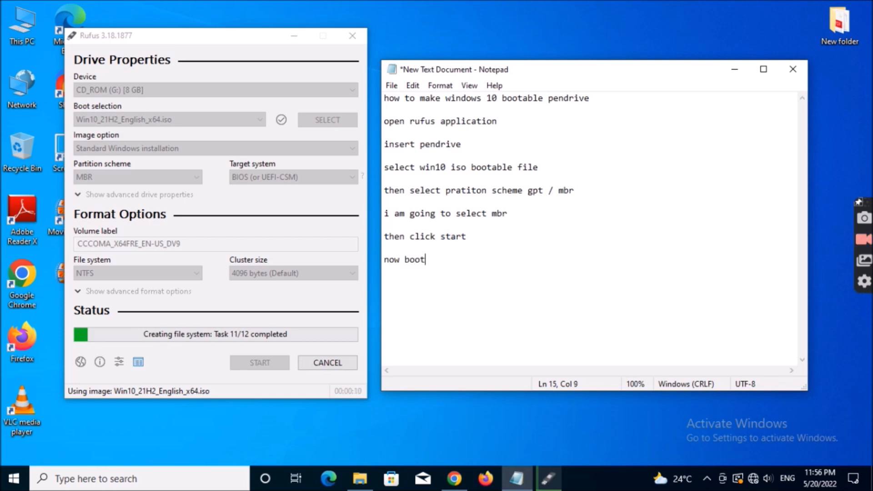
text(able pe)
key(BackSpace)
key(BackSpace)
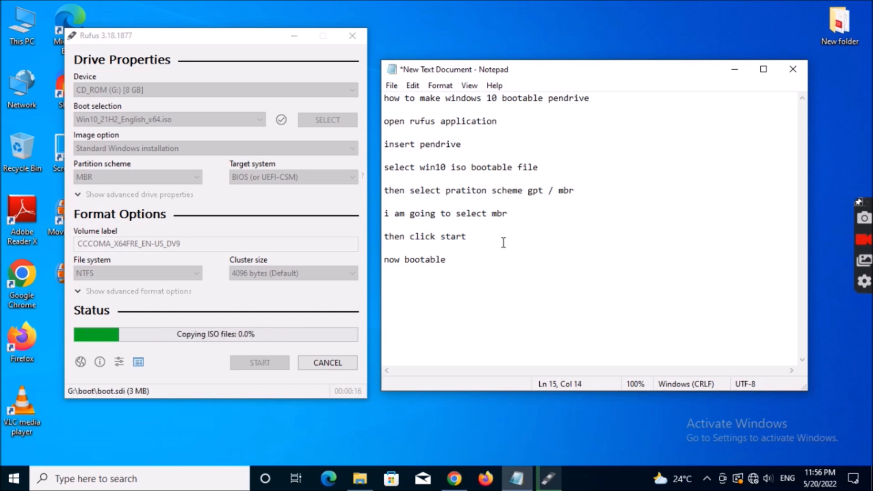
text(is c)
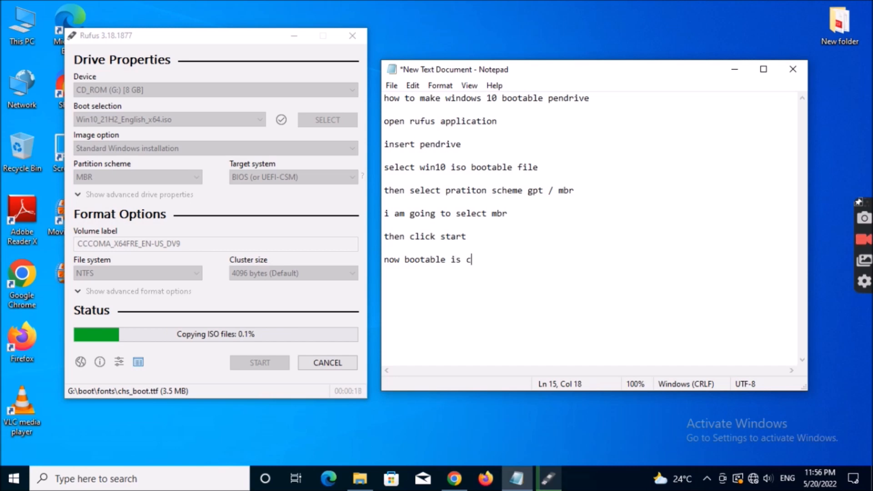
text(reating)
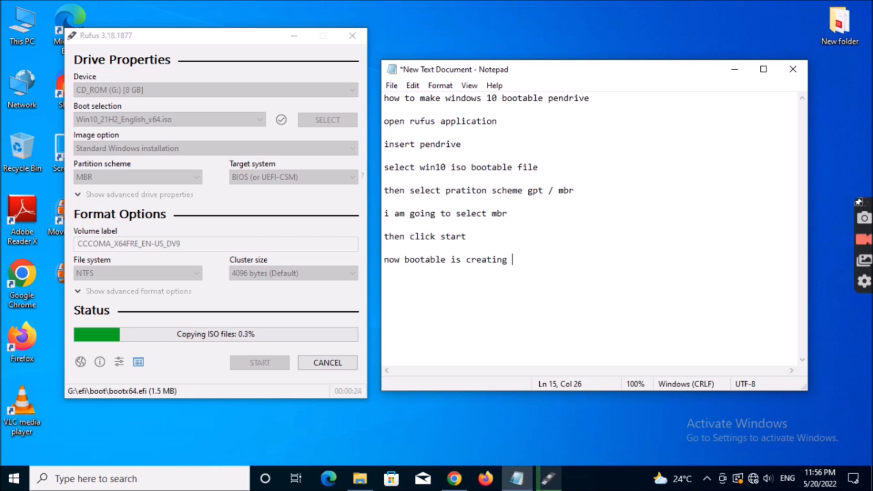
- Add the line "it takes 20 to minuits" to the note, separated from the previous line by a blank line
key(Return)
key(Return)
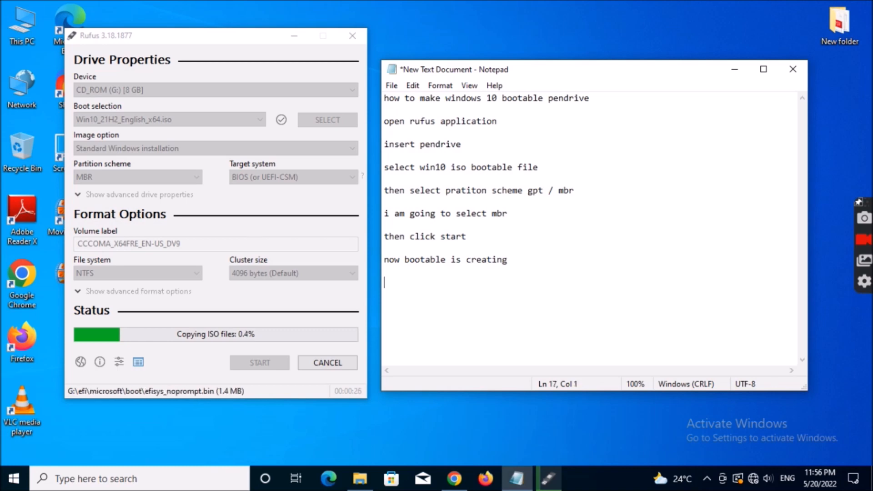
text(it takes)
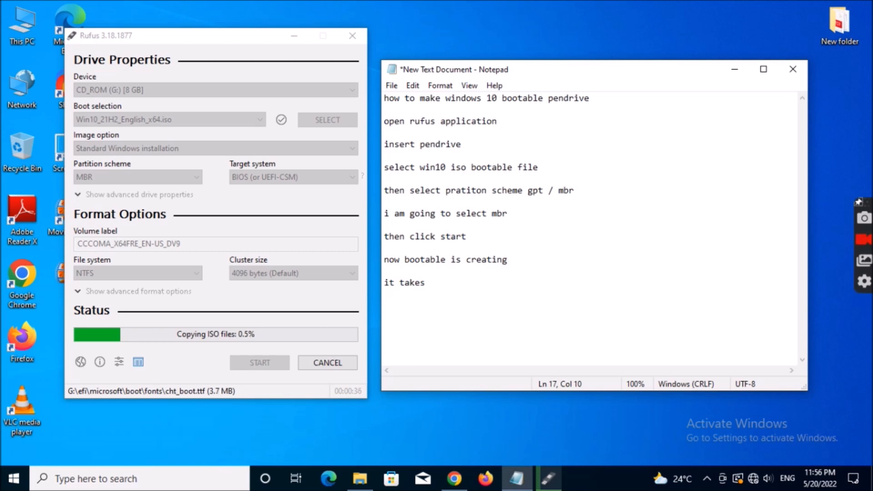
text(20 to minu)
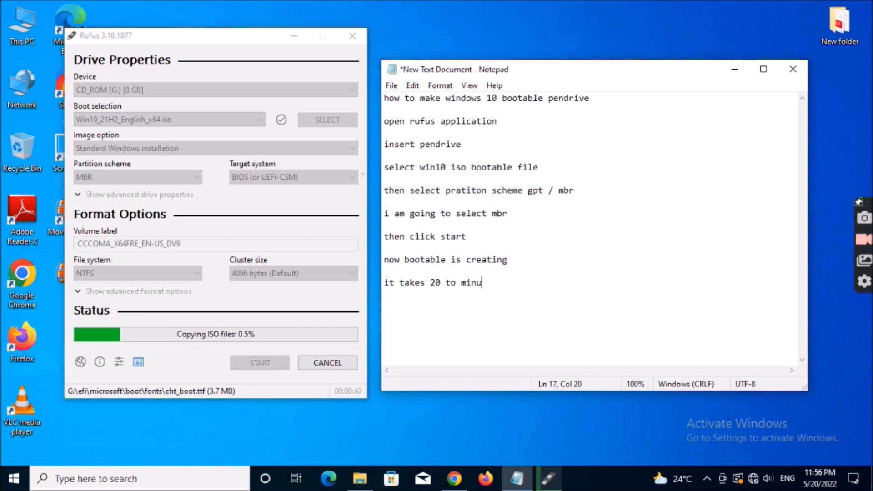
text(its)
- Insert "30" before "minuits" in the duration line so that it reads "it takes 20 to 30 minuits"
key(Left)
key(Left)
key(Left)
key(Left)
key(Left)
key(Left)
key(Left)
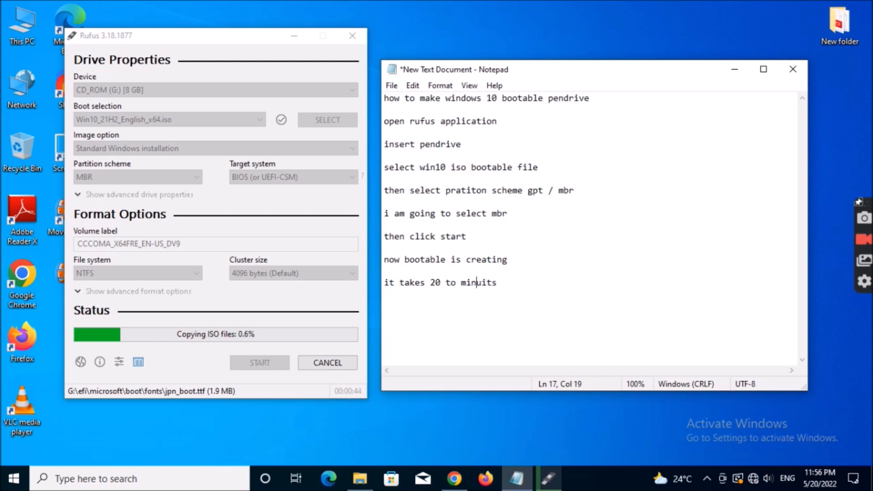
key(BackSpace)
text(3)
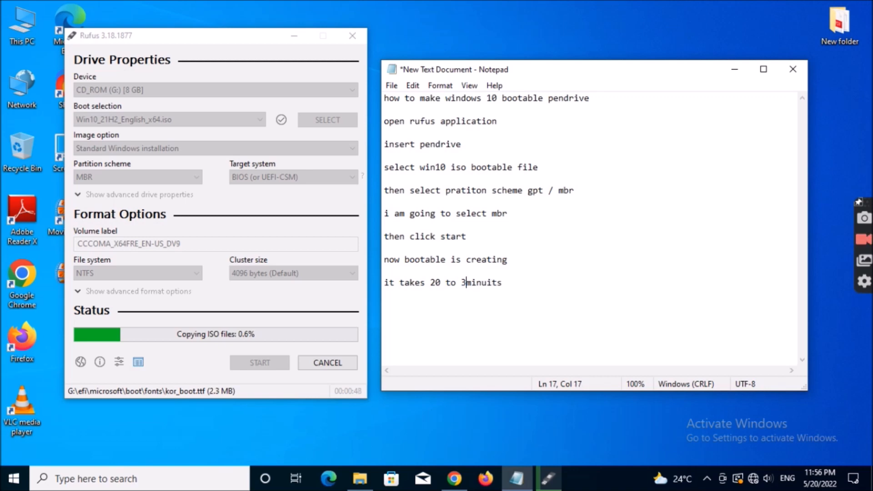
text(0)
key(Right)
key(Right)
key(Right)
key(Right)
key(Right)
key(Right)
key(Right)
key(Return)
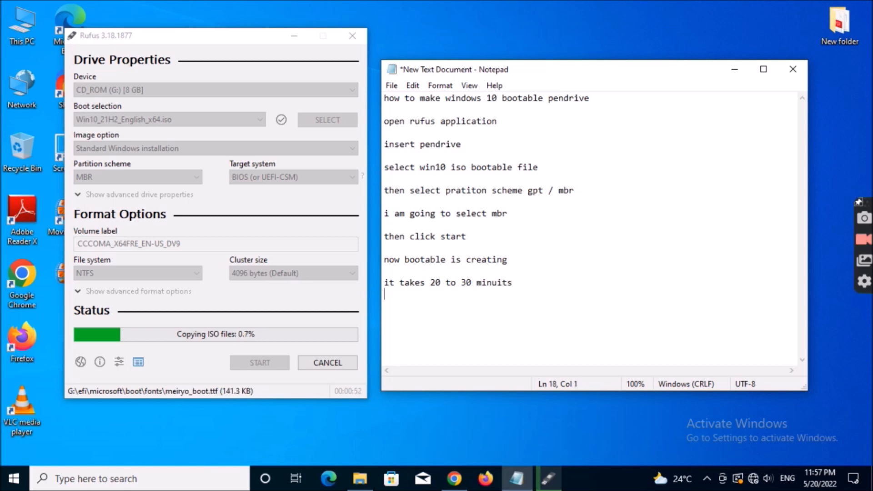
key(BackSpace)
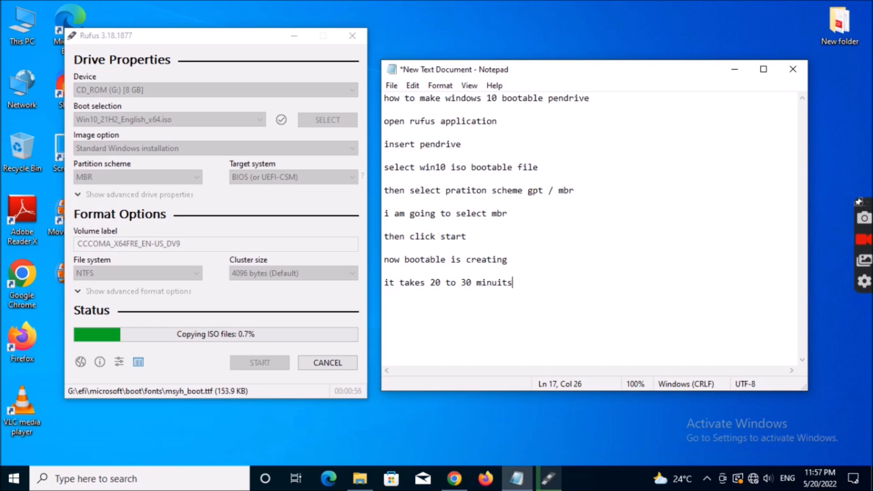
- Try respelling "minuits" as "minits" at the end of the duration line
key(BackSpace)
key(BackSpace)
key(BackSpace)
key(BackSpace)
text(i)
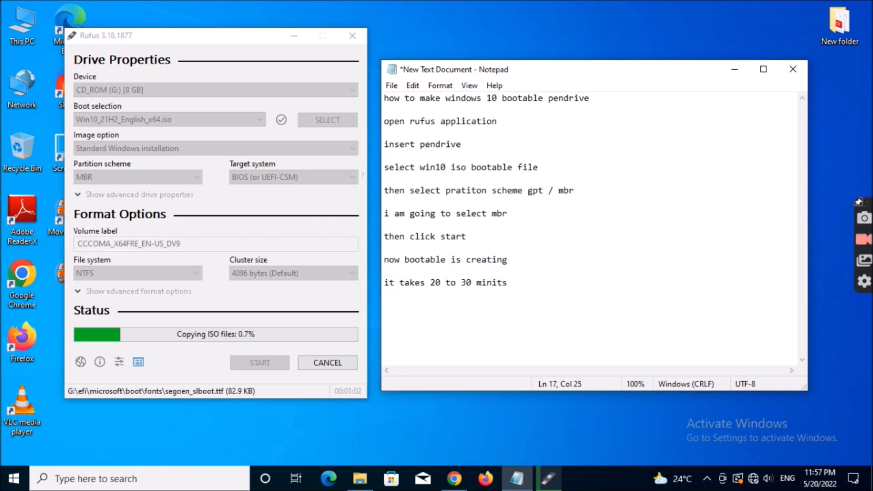
key(BackSpace)
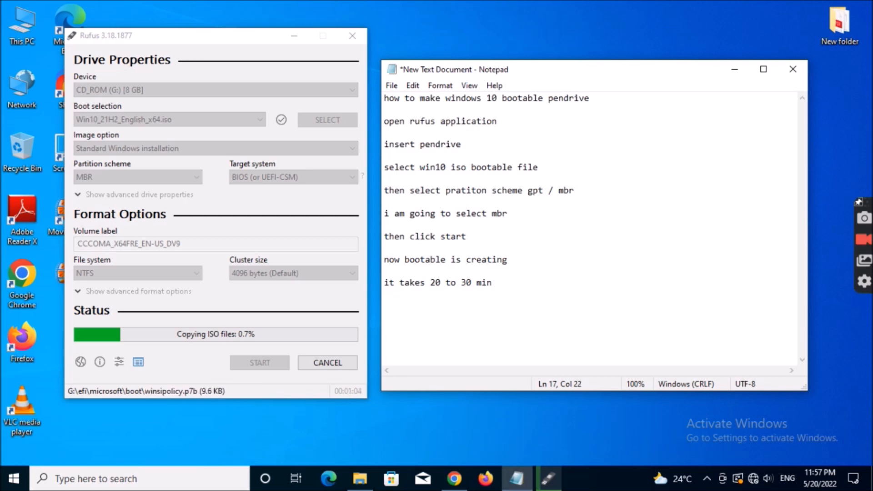
text(uits)
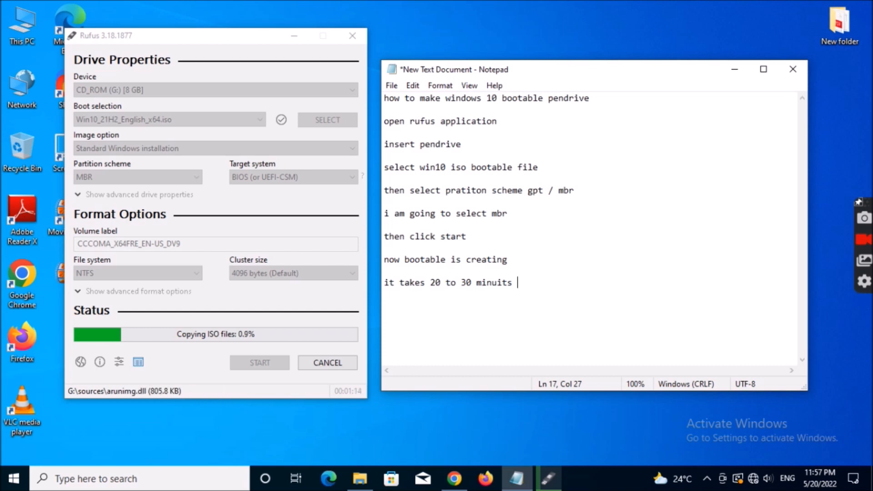
- Replace "minuits" with "min time" in the duration line of the note
key(BackSpace)
key(BackSpace)
key(BackSpace)
key(BackSpace)
key(BackSpace)
key(BackSpace)
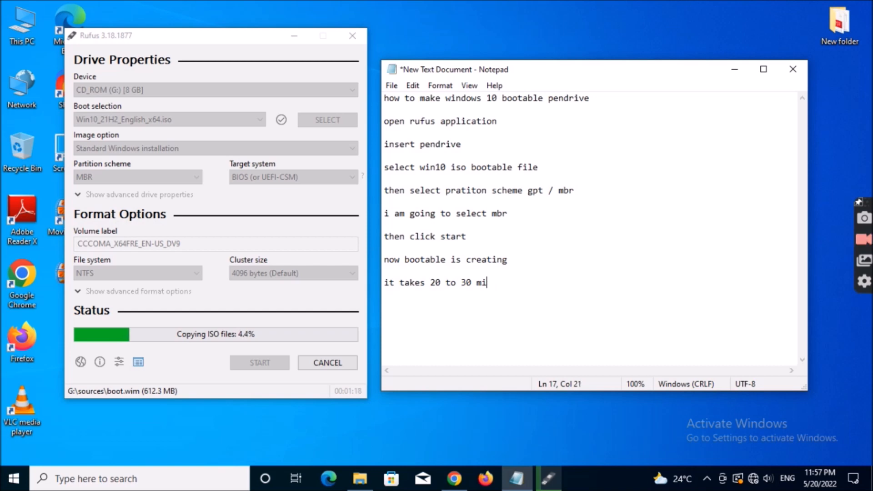
text(n time)
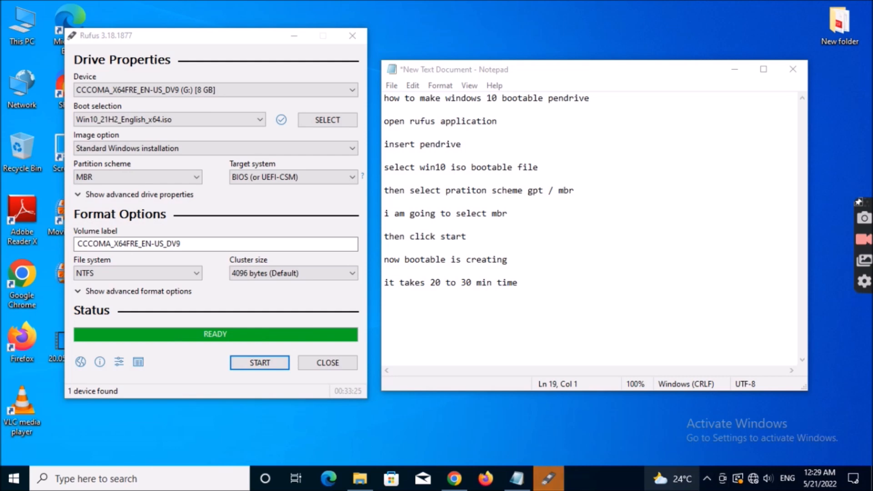
- Add the line "now bootable is created" at the end of the note, two blank lines below the duration line
click(457, 318)
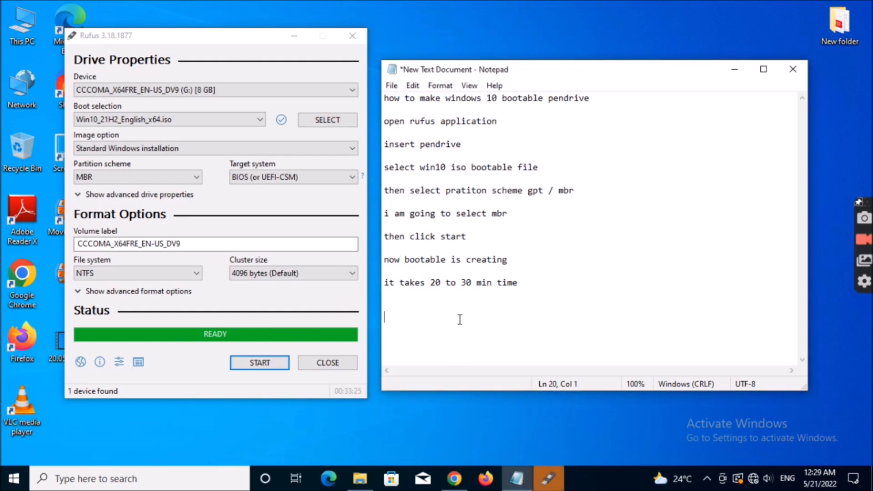
text(now bootabl)
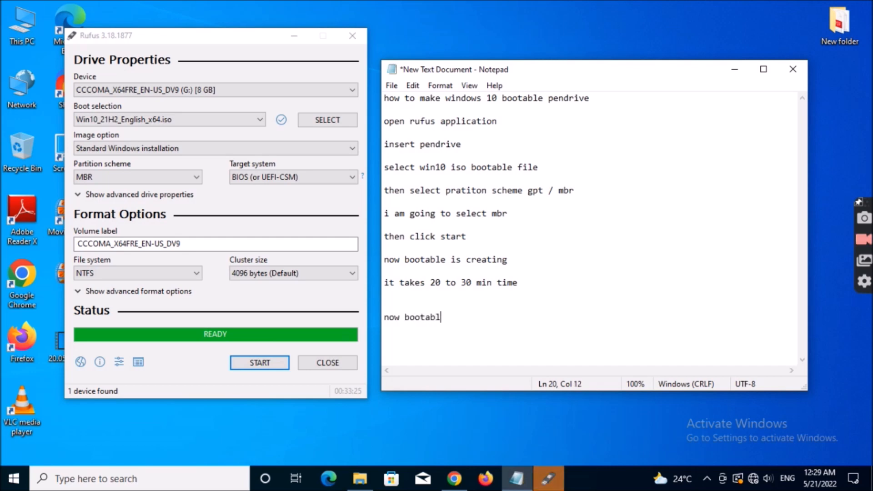
text(e is creater)
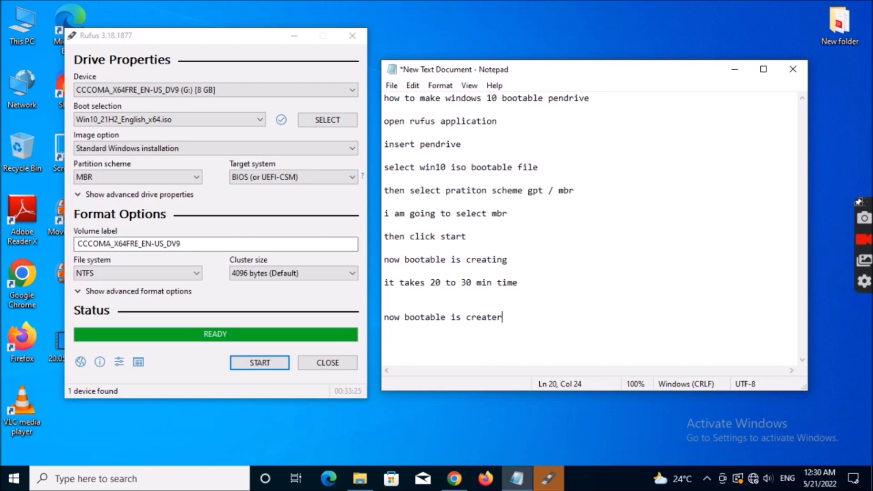
key(BackSpace)
text(d u can use i)
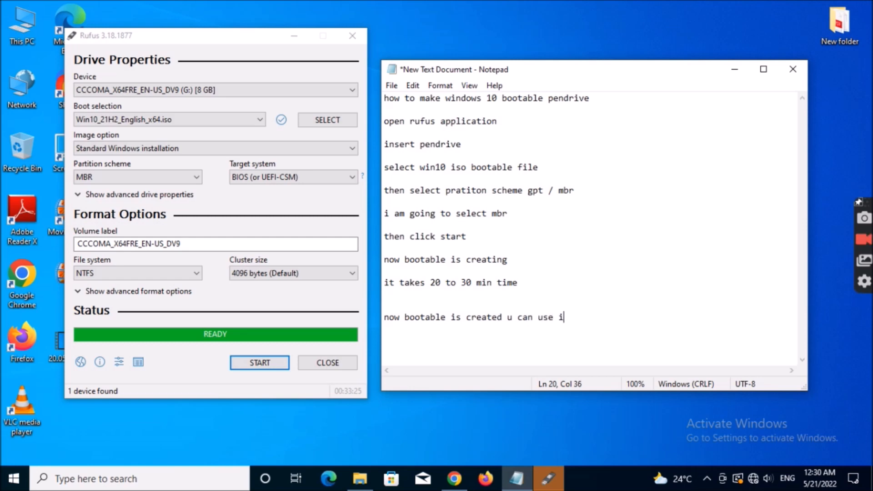
text(t for os ins)
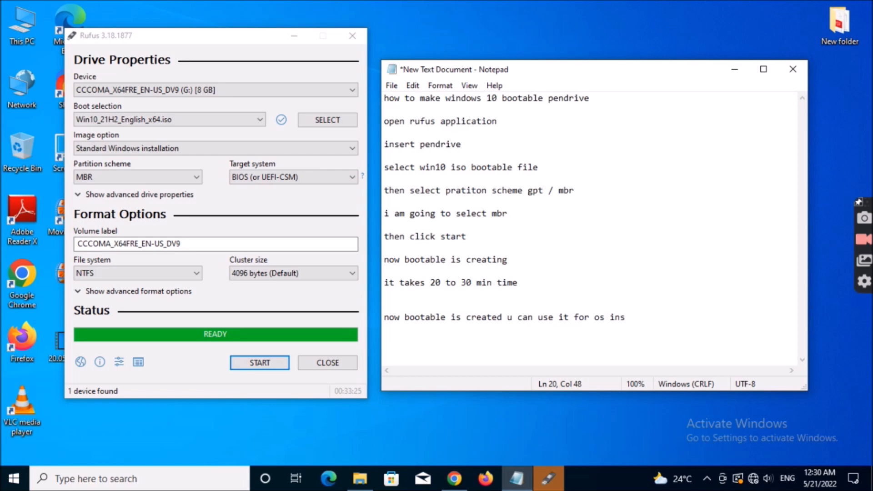
- Extend the last line of the note so that it reads "now bootable is created u can use it for os insallation."
text(allation)
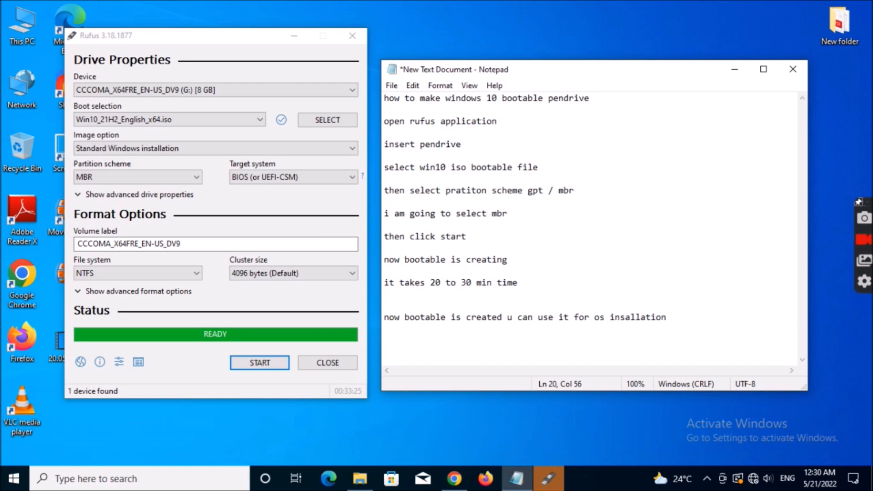
text(.)
- Add the line "thanks for watching" below the installation sentence, separated by one blank line
key(Return)
key(Return)
text(hanaks )
text(\)
key(BackSpace)
key(BackSpace)
key(BackSpace)
key(BackSpace)
key(BackSpace)
key(BackSpace)
text(nks for wat)
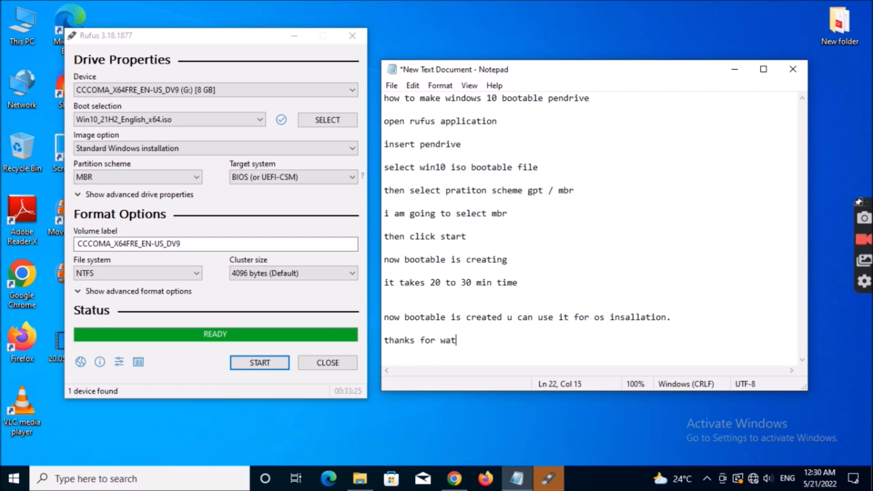
text(chingg)
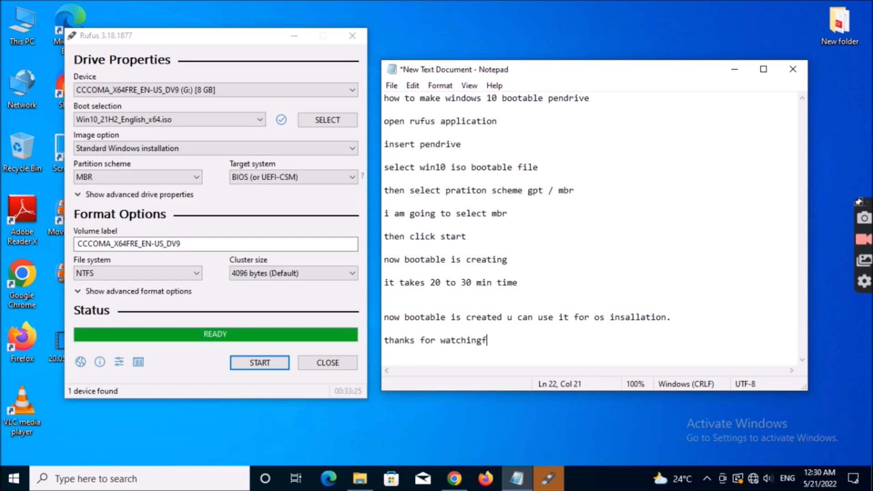
key(BackSpace)
- Add "please subscribe" indented by three tabs, one blank line below "thanks for watching", and follow it with two line breaks
key(Return)
key(Return)
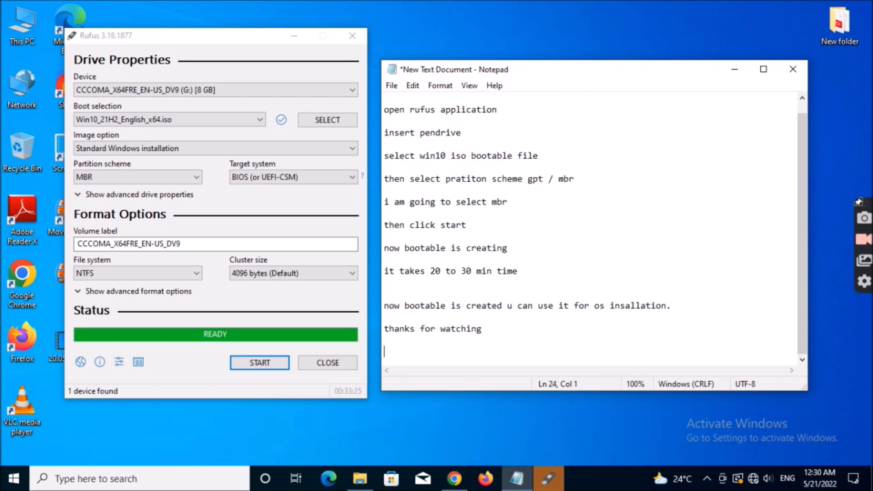
key(Tab)
key(Tab)
key(Tab)
text(please s)
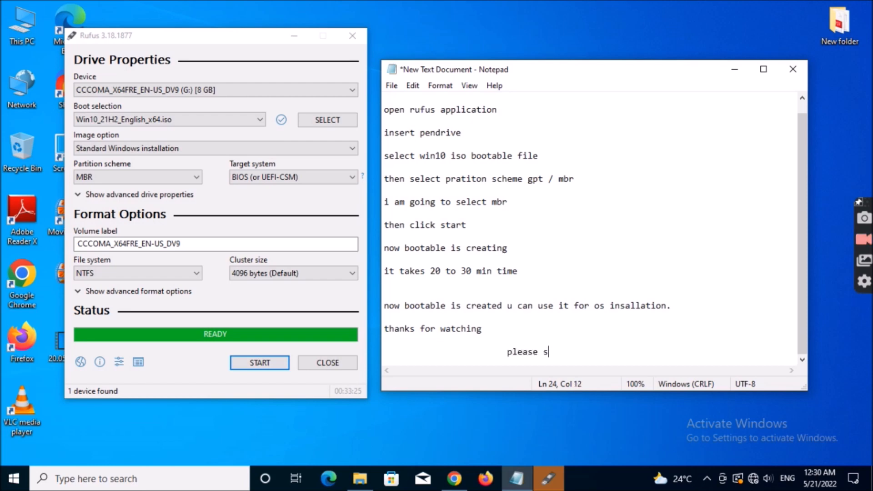
text(ubscribe)
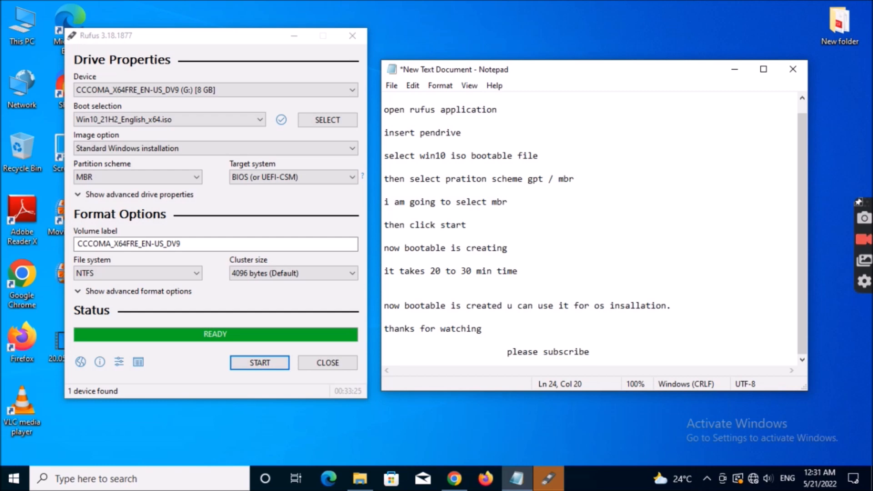
key(Return)
key(Return)
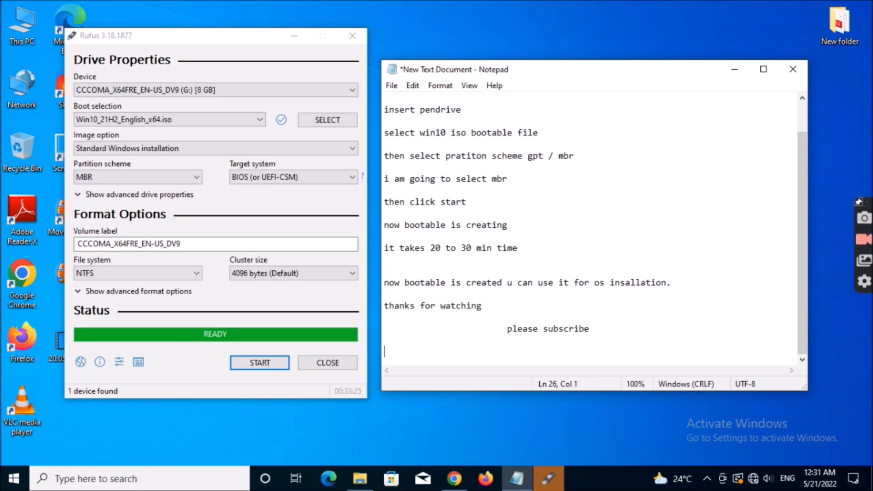